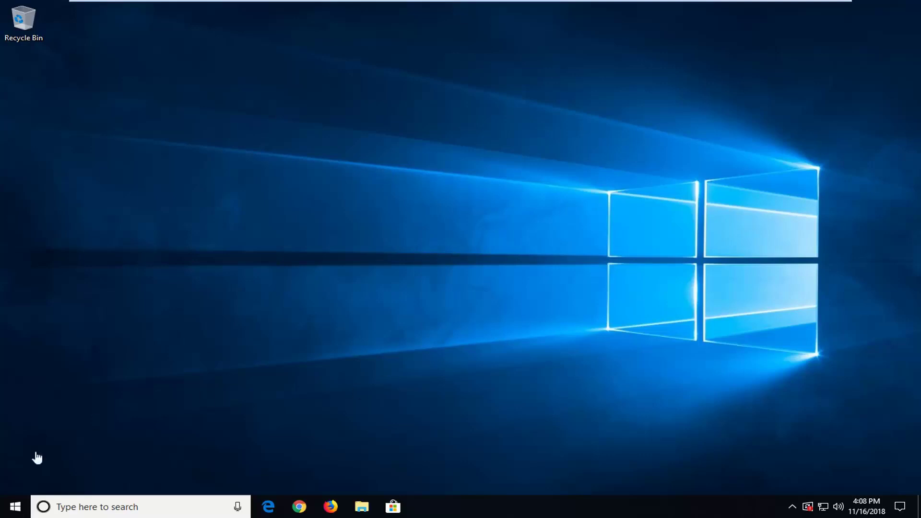
# Search the Start menu for 'device manager' and launch Device Manager.
pyautogui.click(13, 510)
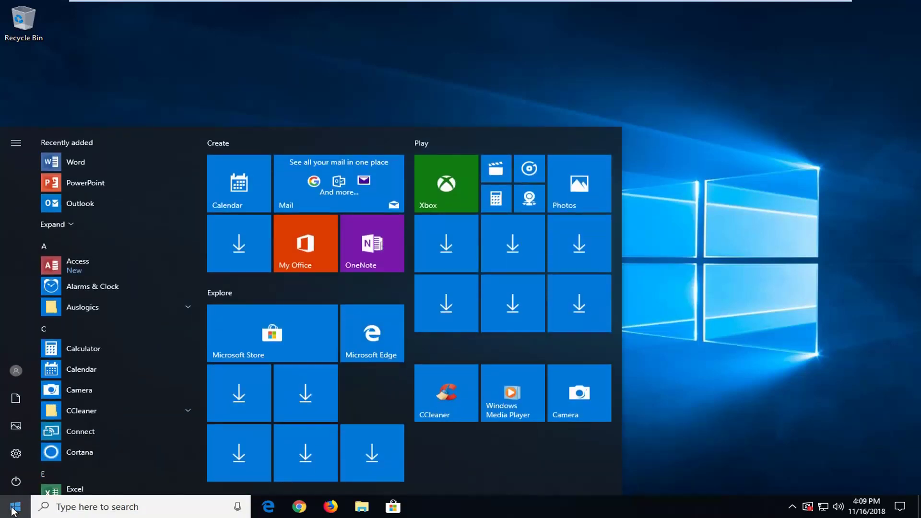
pyautogui.write('device manager')
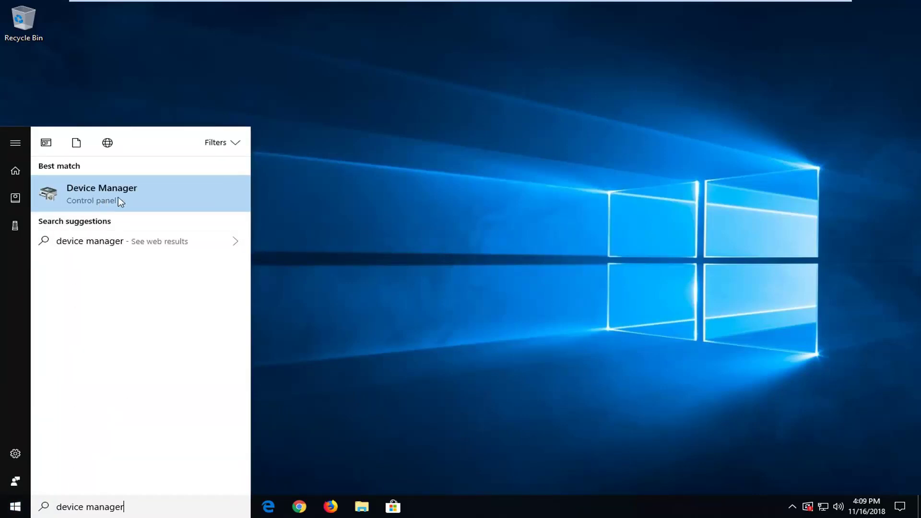
pyautogui.click(142, 202)
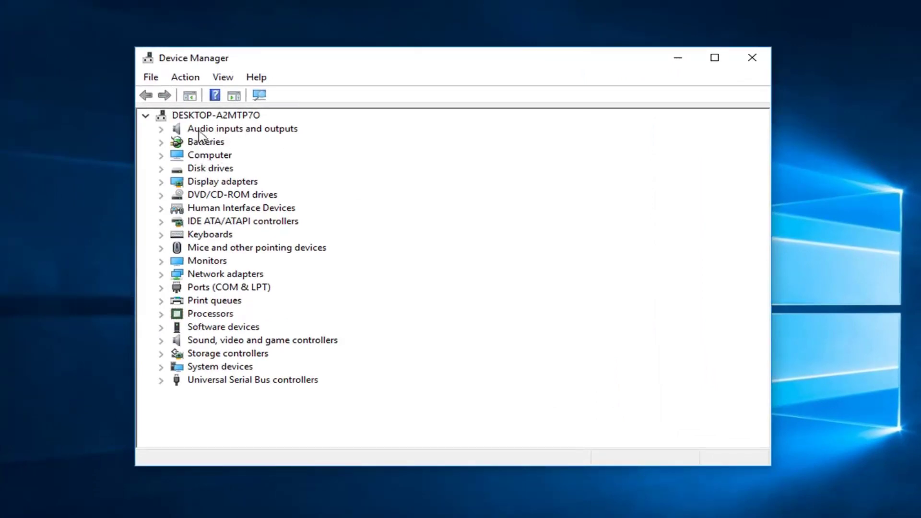
# Inspect the Batteries category, including Microsoft AC Adapter, then close Device Manager.
pyautogui.click(204, 142)
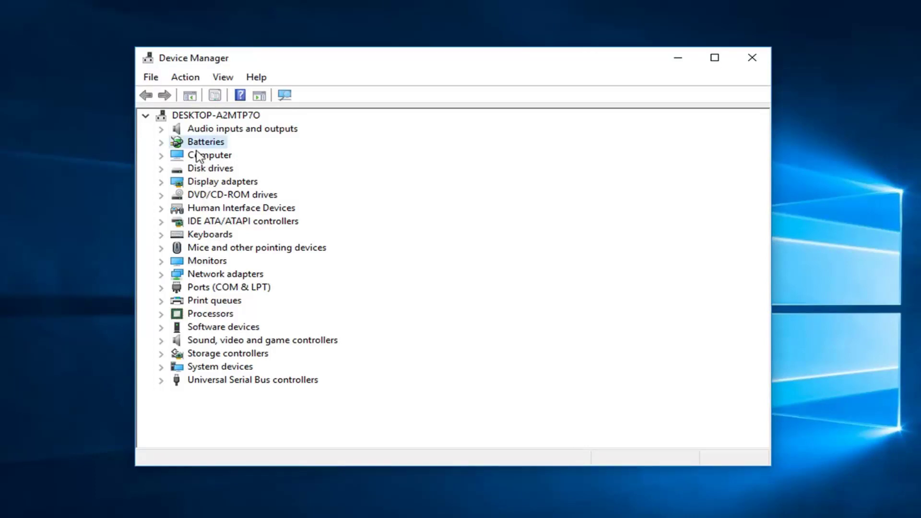
pyautogui.click(161, 142)
pyautogui.click(222, 157)
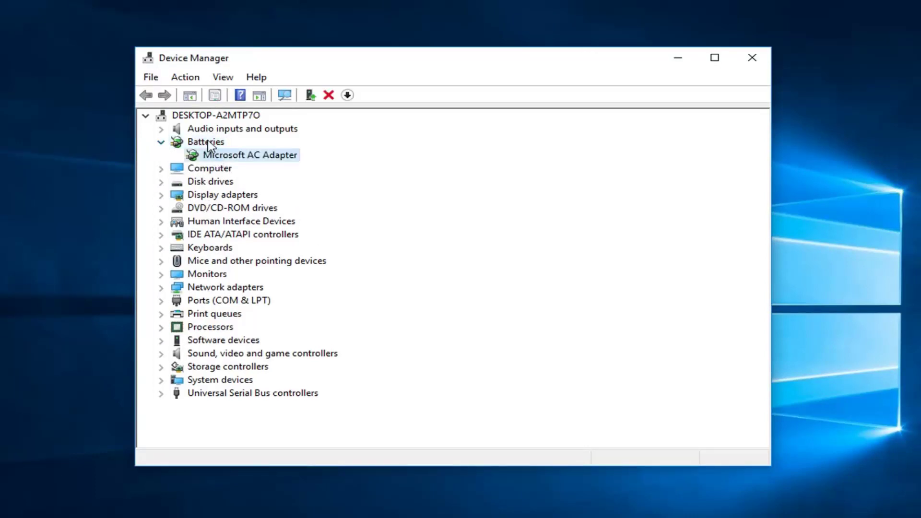
pyautogui.click(201, 142)
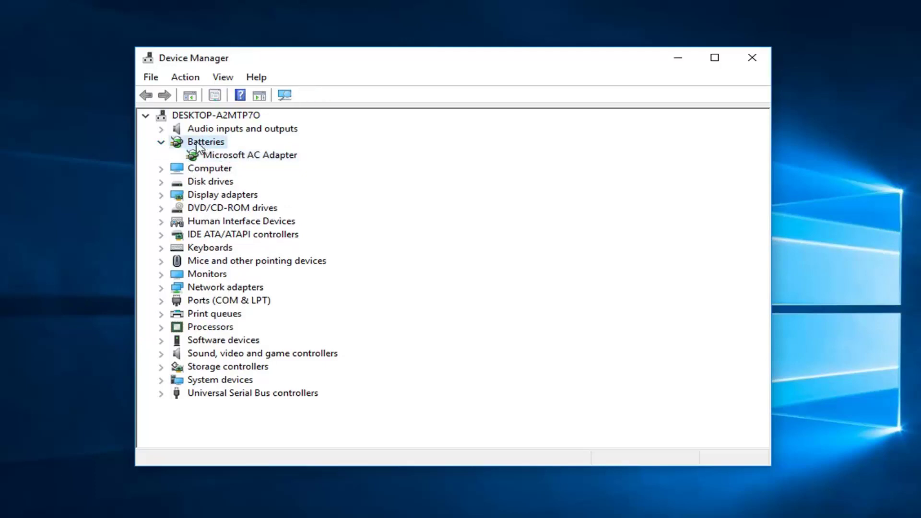
pyautogui.click(162, 143)
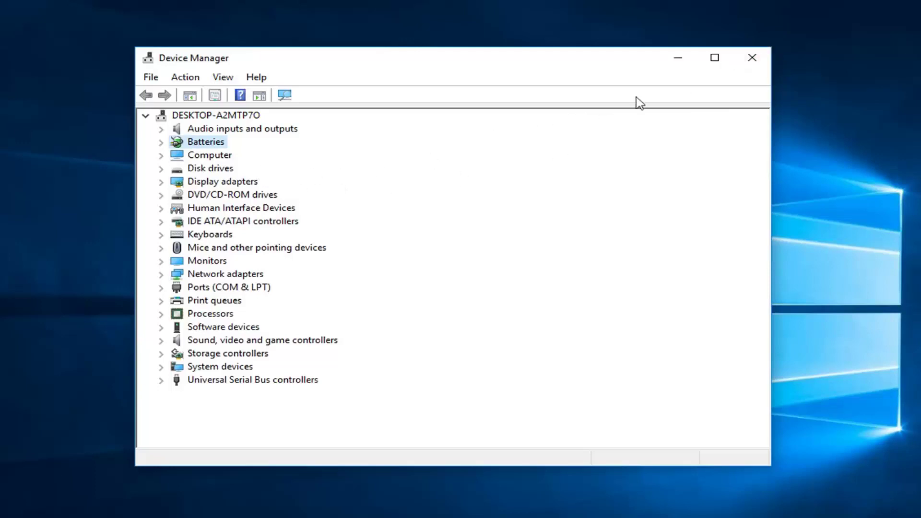
pyautogui.click(750, 57)
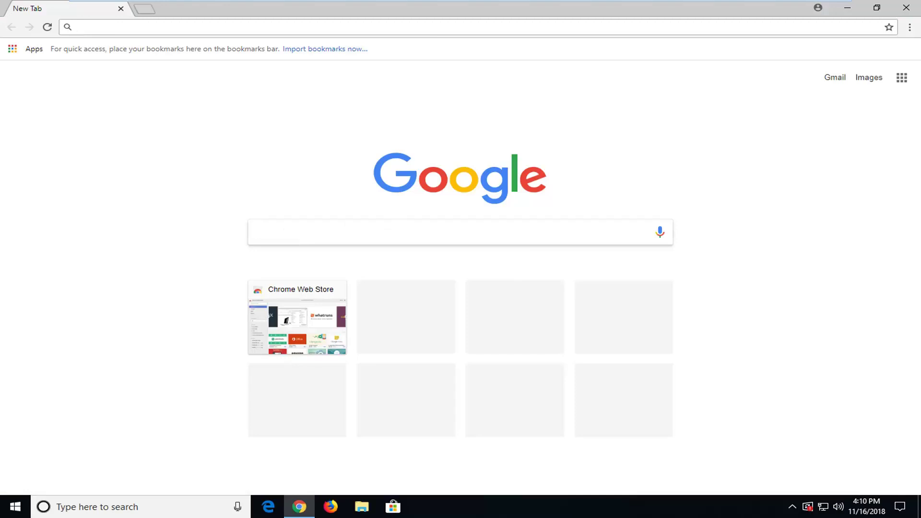
# Google 'bluetooth version finder' and scroll down to the Sordum.org result.
pyautogui.write('bluetooth ')
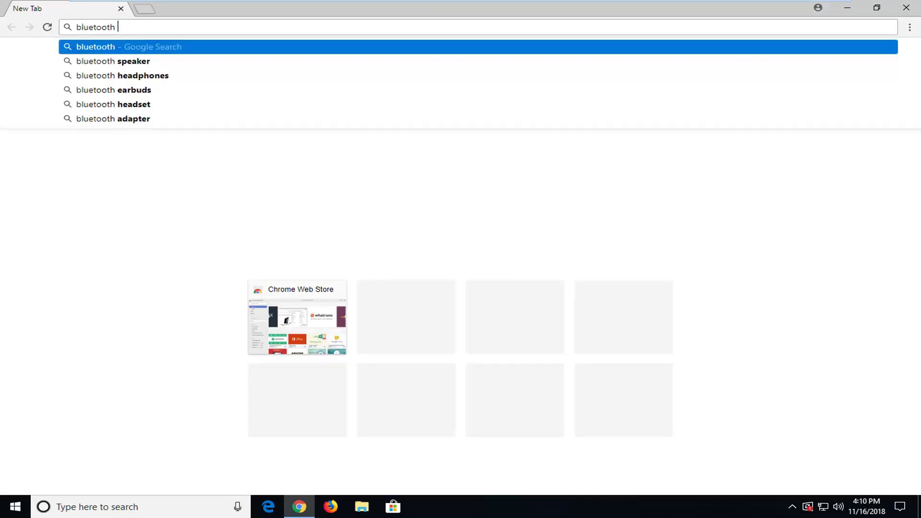
pyautogui.write('version finde')
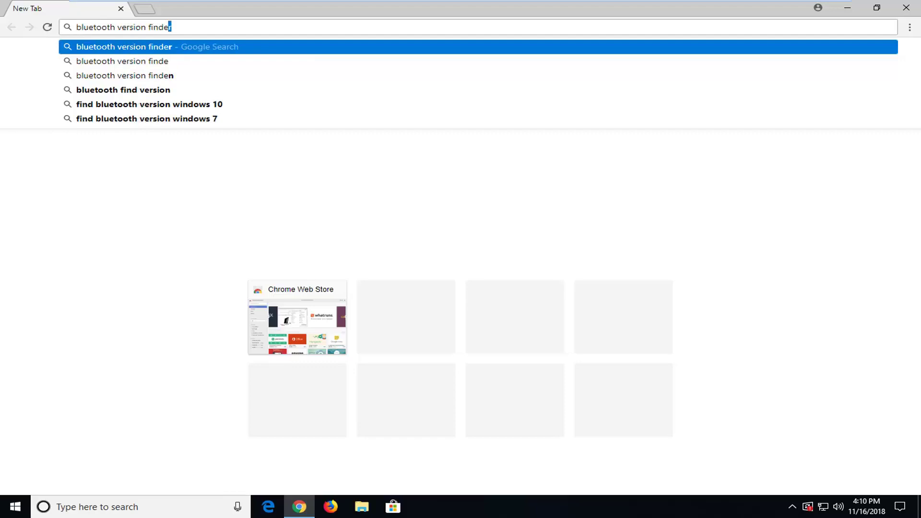
pyautogui.write('r')
pyautogui.press('Return')
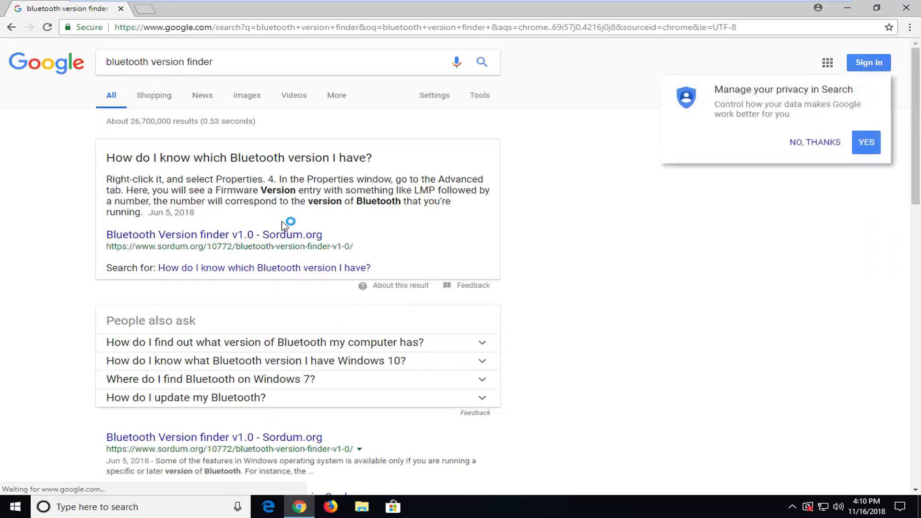
pyautogui.scroll(-2, 282, 222)
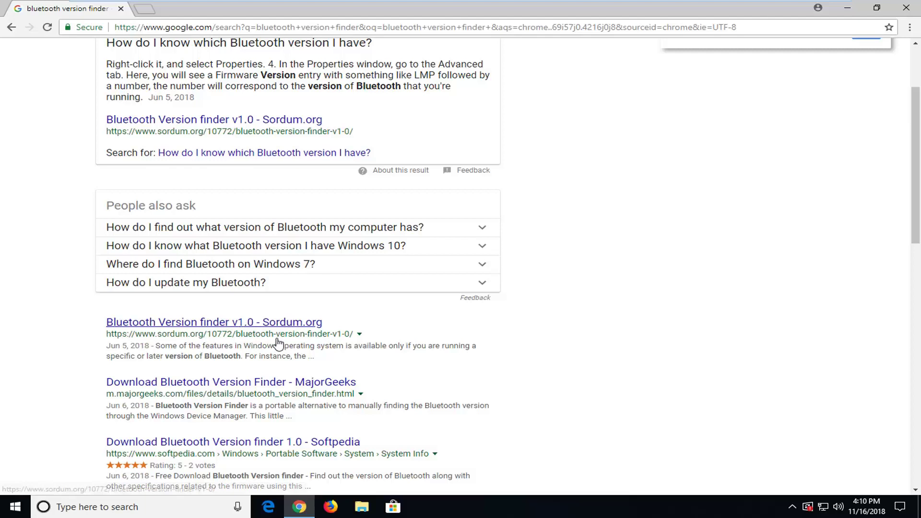
# Open the 'Bluetooth Version finder v1.0 - Sordum.org' page and scroll to the btVersion.exe Download button.
pyautogui.click(175, 327)
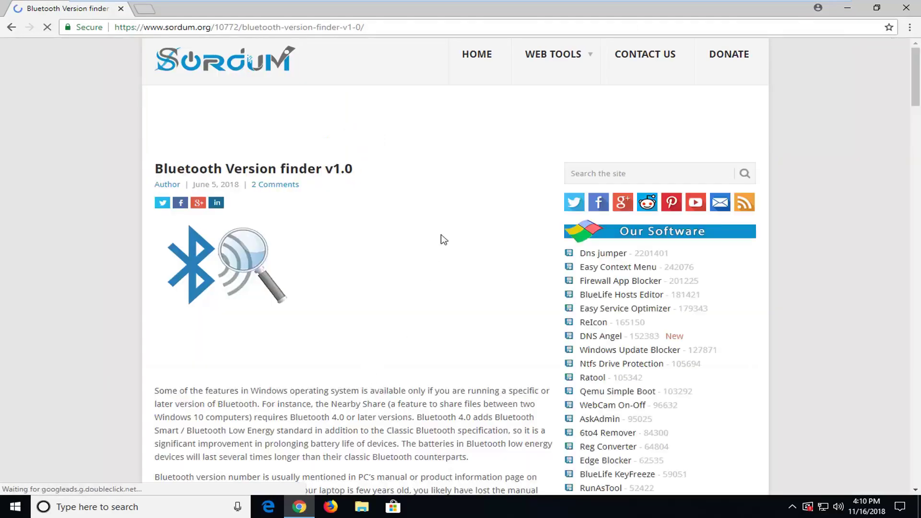
pyautogui.scroll(-3, 200, 284)
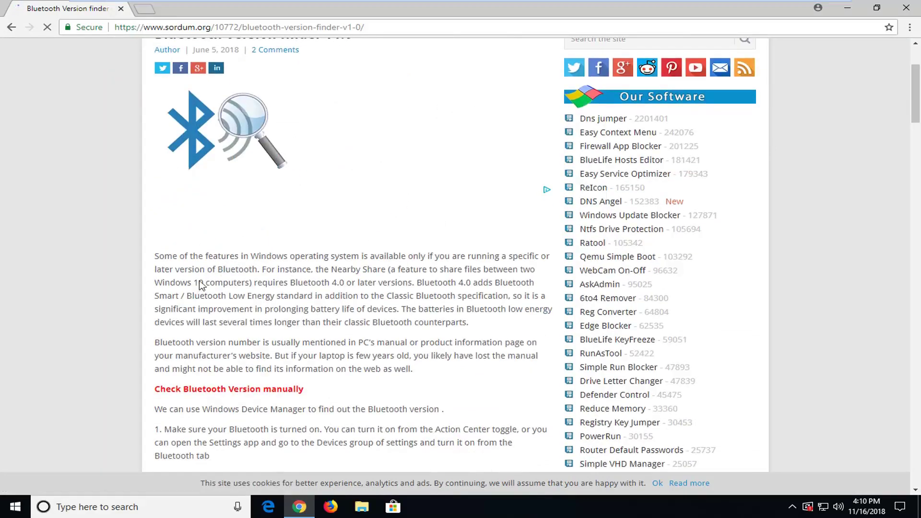
pyautogui.scroll(-5, 200, 284)
pyautogui.scroll(-7, 199, 239)
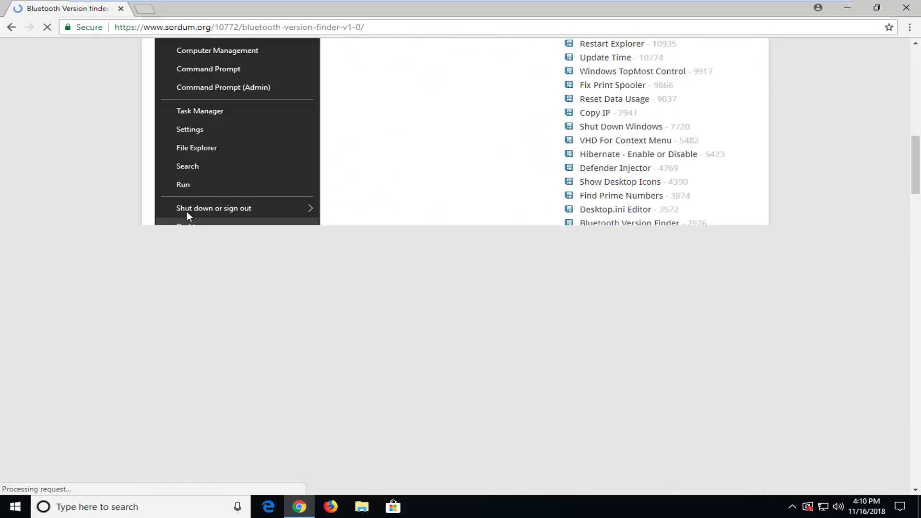
pyautogui.scroll(-6, 186, 211)
pyautogui.scroll(4, 172, 215)
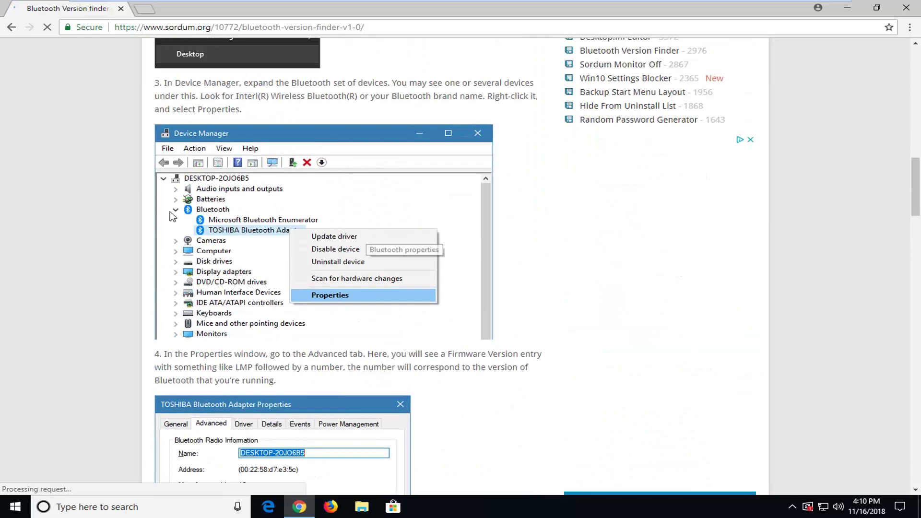
pyautogui.scroll(-10, 376, 225)
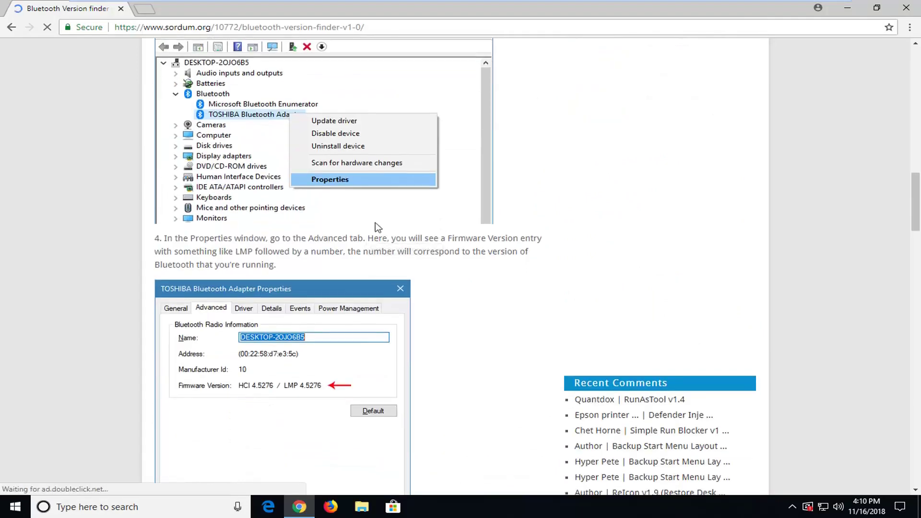
pyautogui.scroll(-6, 370, 221)
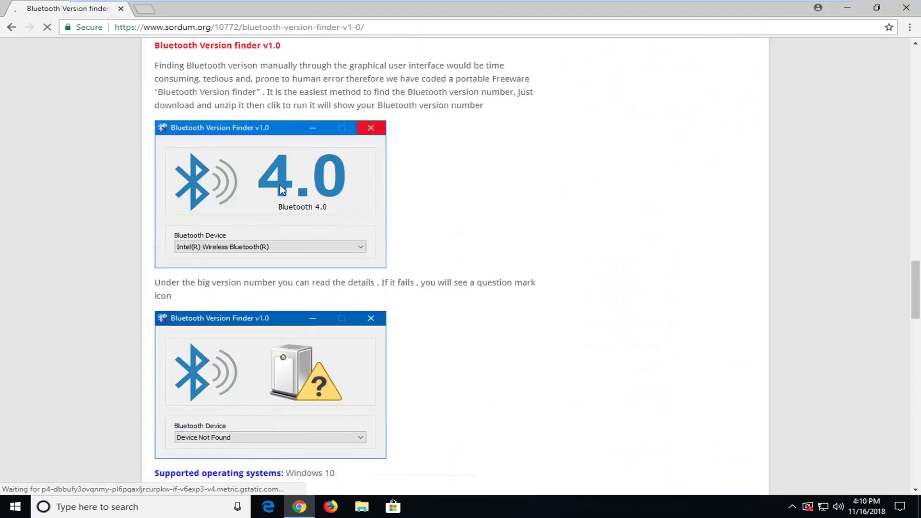
pyautogui.scroll(2, 276, 203)
pyautogui.scroll(-3, 358, 247)
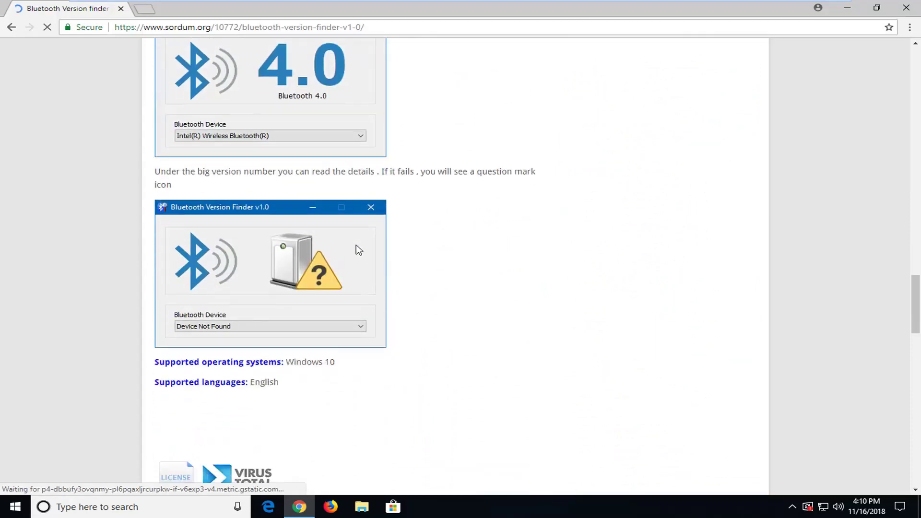
pyautogui.scroll(-6, 219, 322)
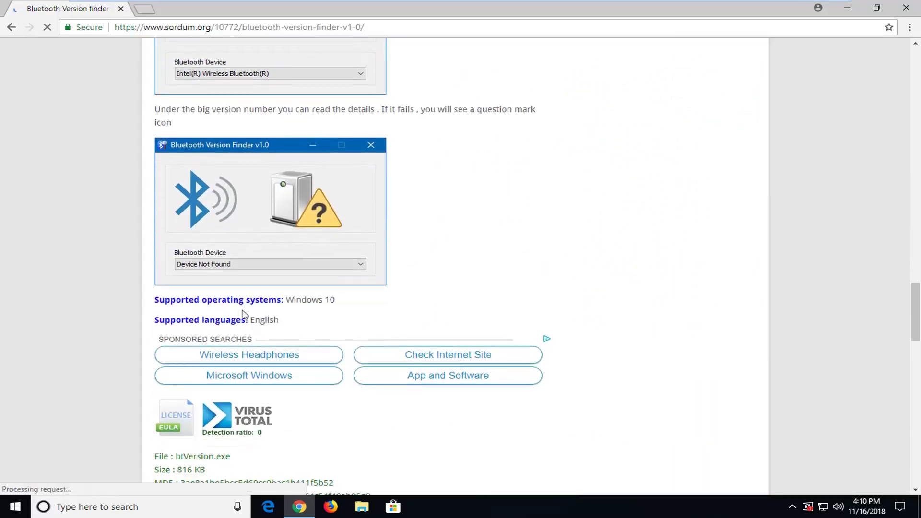
pyautogui.scroll(3, 248, 319)
pyautogui.scroll(-5, 248, 320)
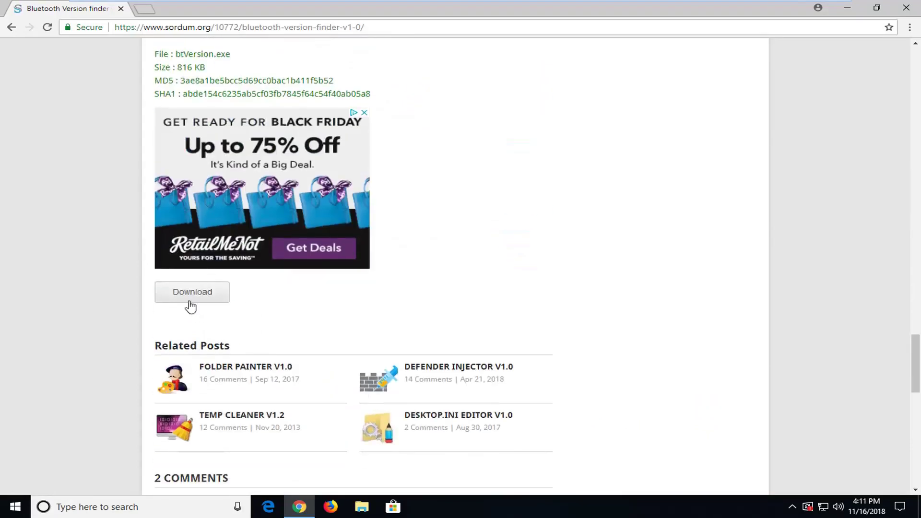
# Start the btVersion.zip download from Sordum's Software Download Page.
pyautogui.click(211, 299)
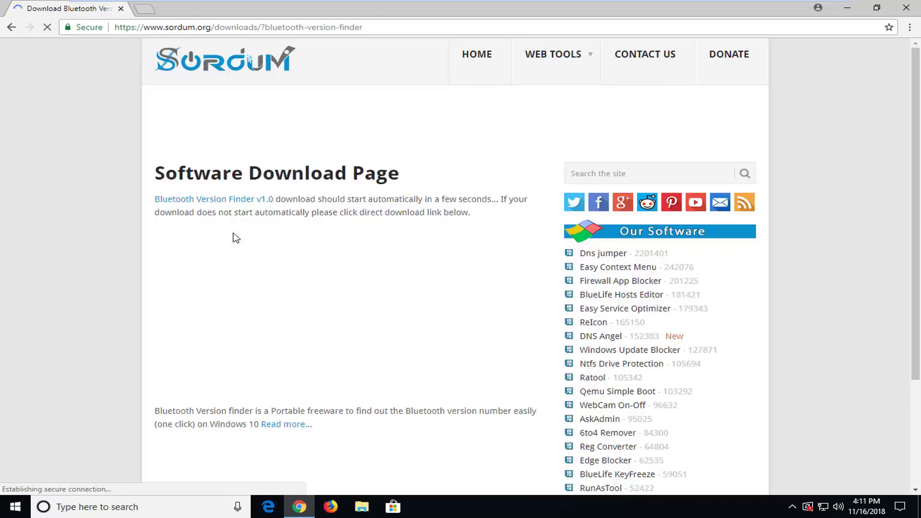
pyautogui.scroll(-3, 242, 235)
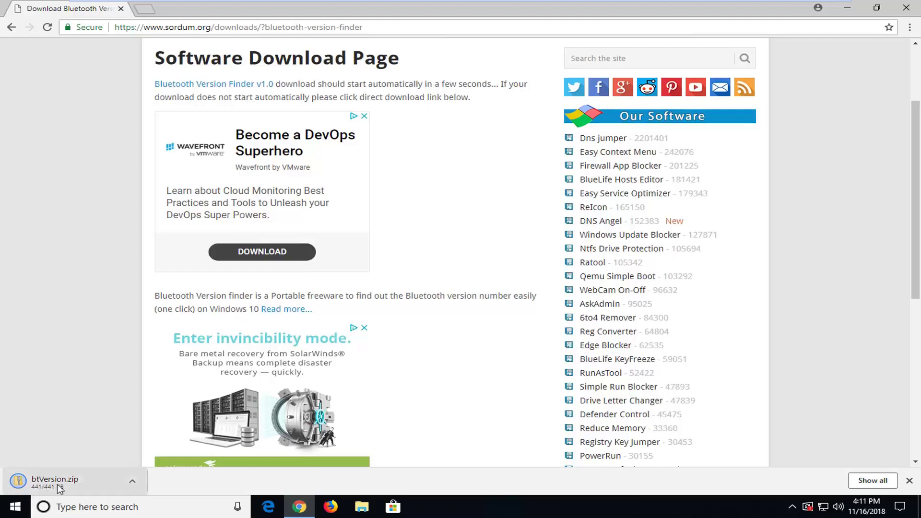
# Open btVersion.zip and run btVersion, approving the UAC prompt.
pyautogui.click(57, 484)
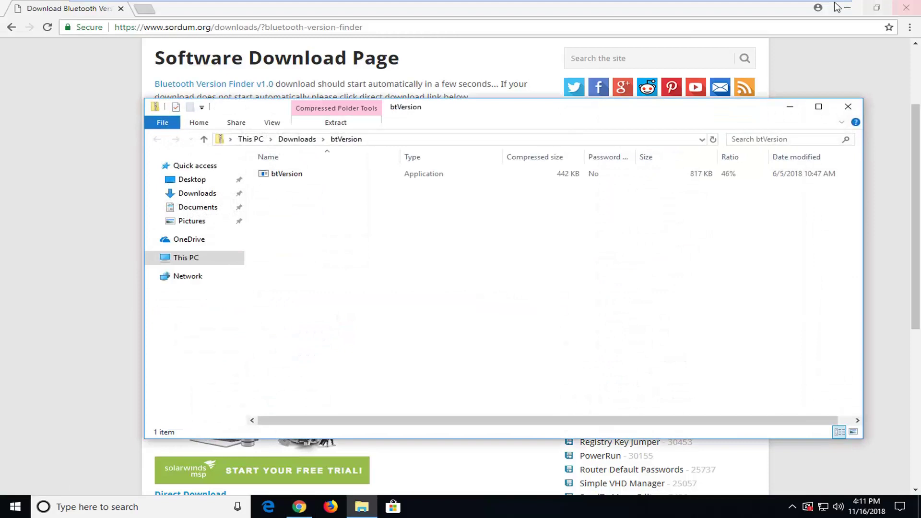
pyautogui.click(847, 7)
pyautogui.click(268, 178)
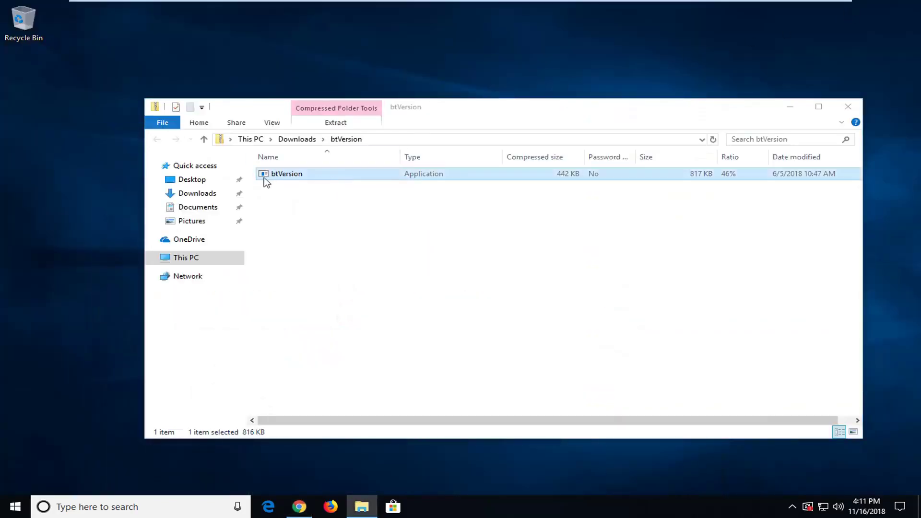
pyautogui.doubleClick(287, 176)
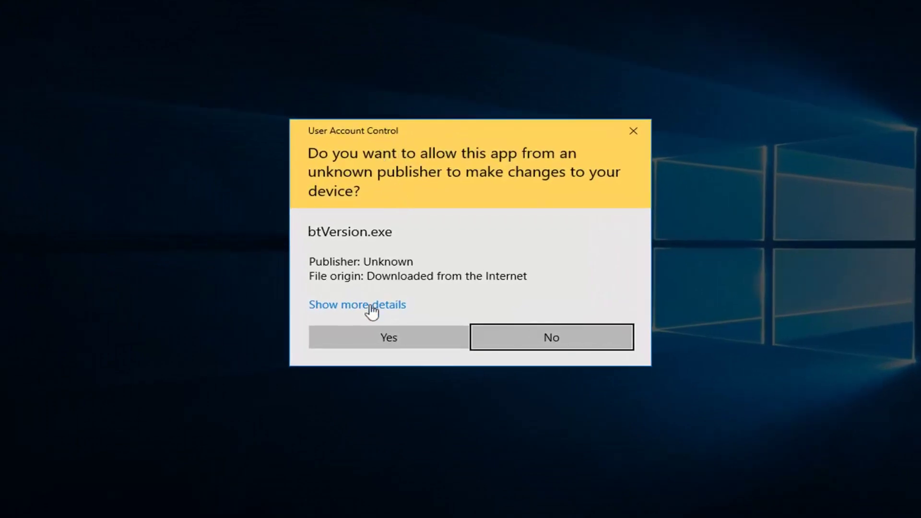
pyautogui.click(363, 342)
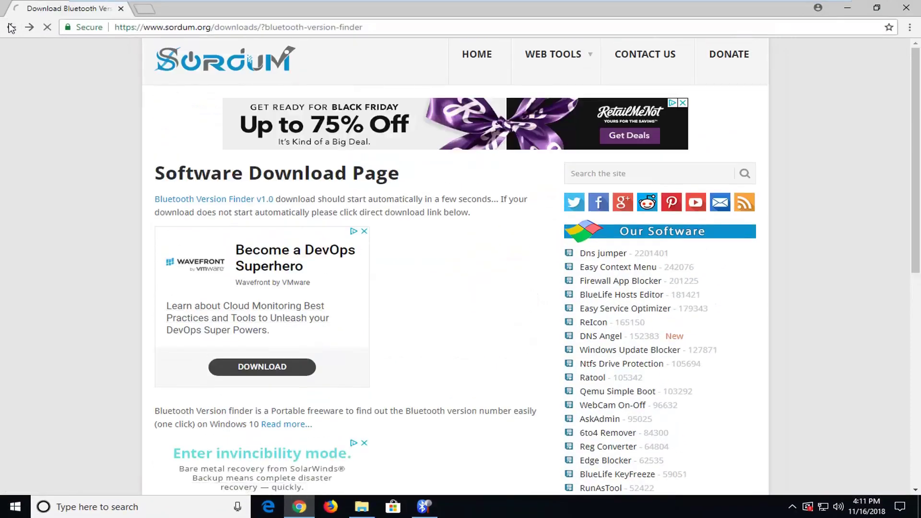
# Go back to the Sordum article and view its Bluetooth 4.0 and Device Not Found screenshots.
pyautogui.click(11, 28)
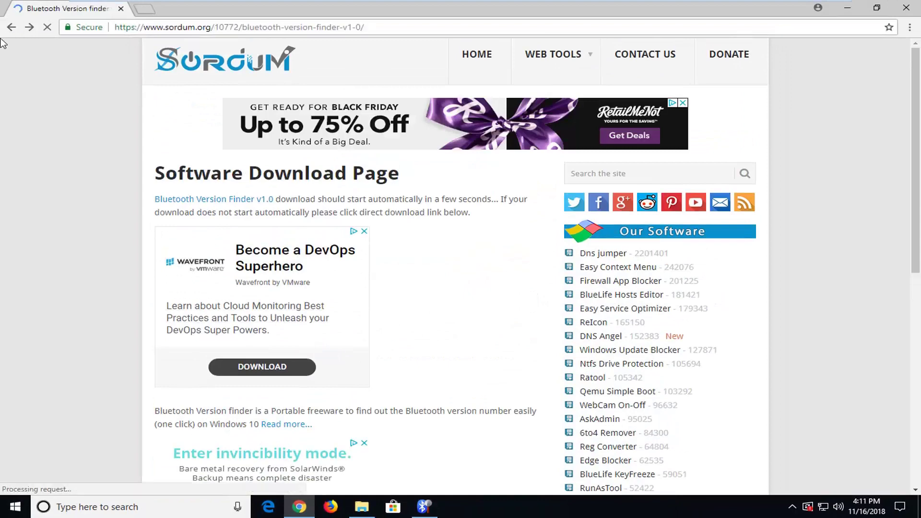
pyautogui.scroll(10, 121, 232)
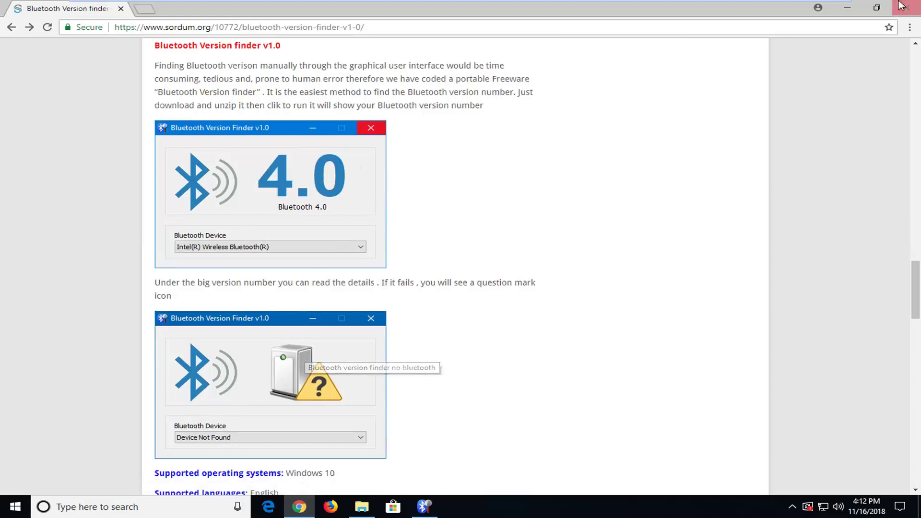
# Minimize Chrome to show Bluetooth Version Finder reporting 'Bluetooth device not found'.
pyautogui.click(847, 8)
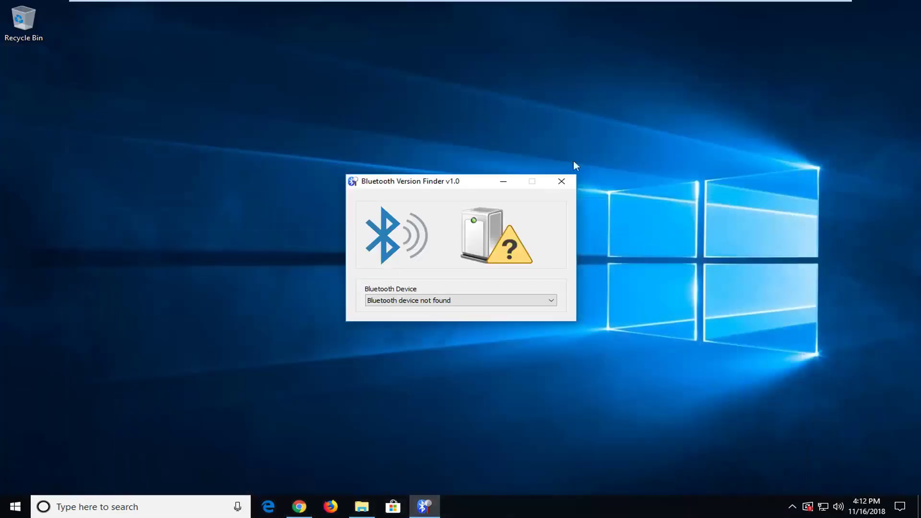